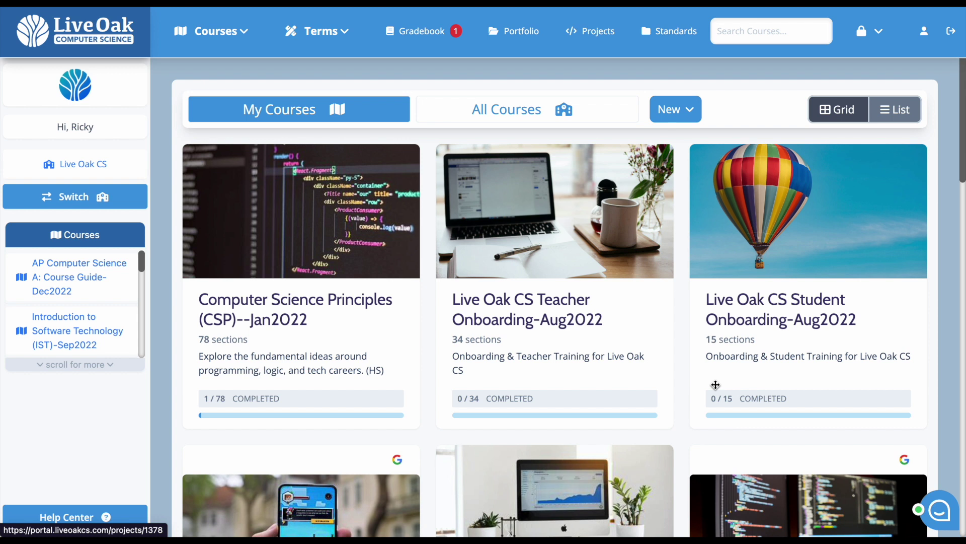
- Bring up the support chat panel from the bubble at the bottom-right of My Courses
{"action": "left_click", "coordinate": [937, 521]}
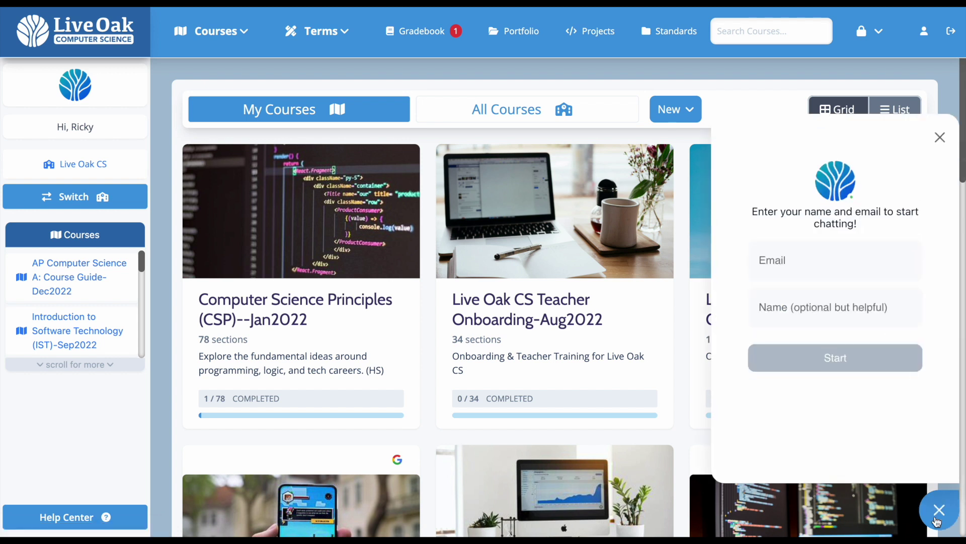
- Fill the email with the saved autofill suggestion and start the Live Oak Support conversation
{"action": "left_click", "coordinate": [778, 274]}
{"action": "left_click", "coordinate": [852, 299]}
{"action": "left_click", "coordinate": [835, 357]}
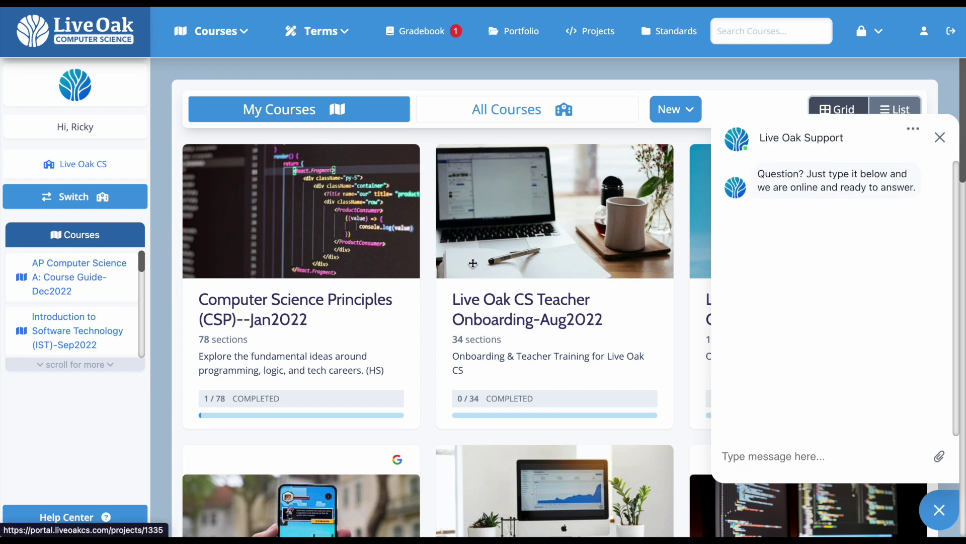